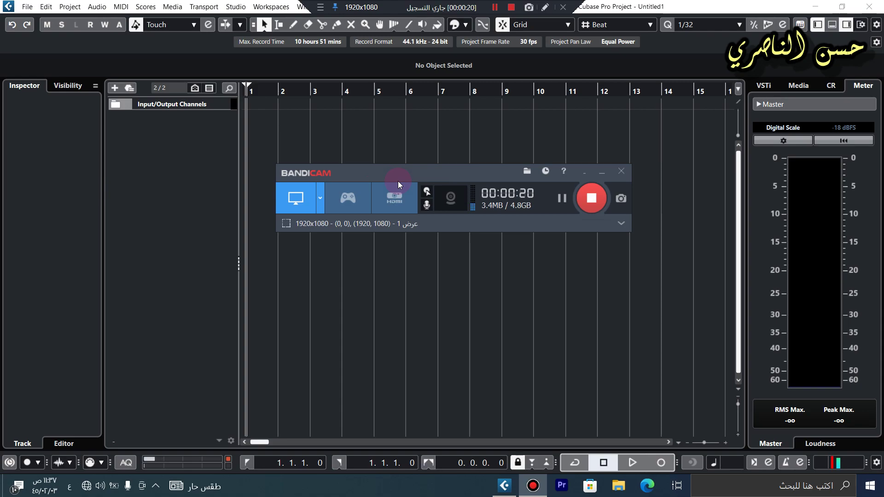
pyautogui.moveTo(451, 175); pyautogui.dragTo(459, 57)
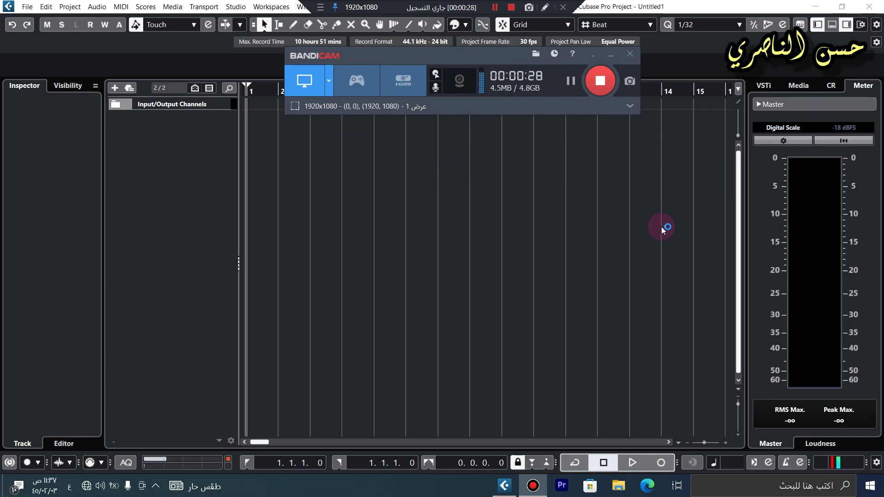
pyautogui.moveTo(455, 59); pyautogui.dragTo(495, 74)
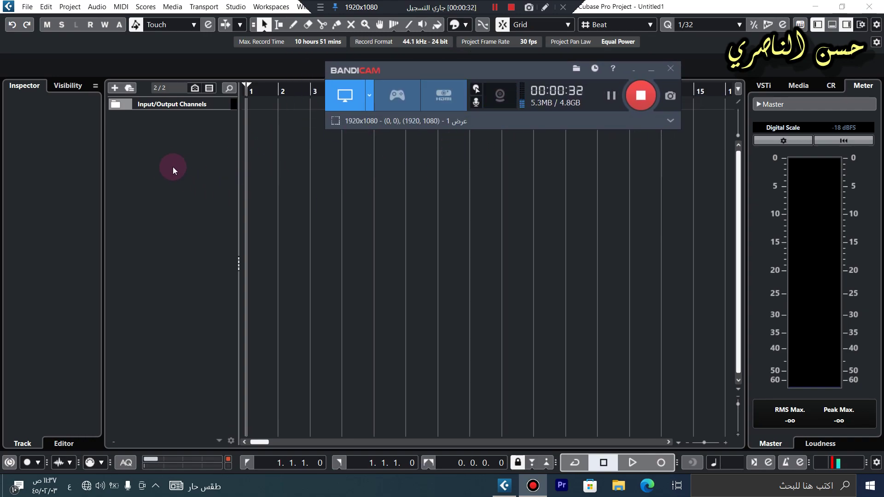
# - Add an instrument track to the project with Kontakt as its instrument
pyautogui.rightClick(195, 165)
pyautogui.click(257, 183)
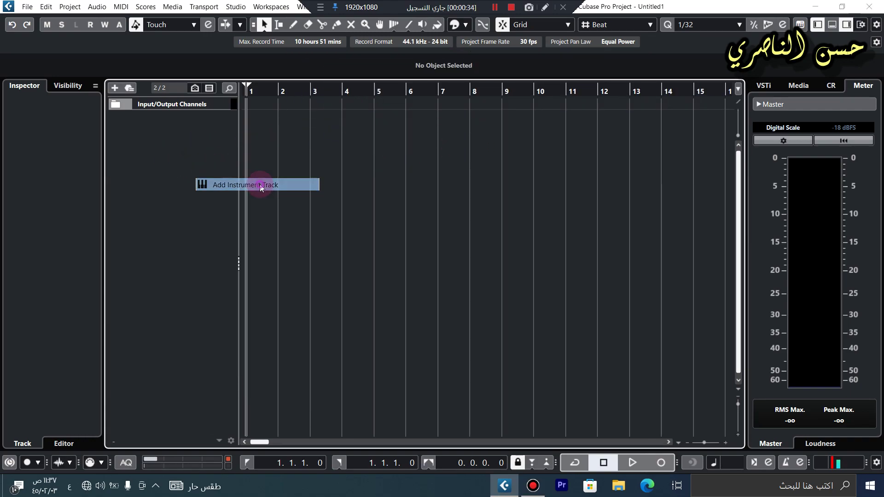
pyautogui.click(267, 189)
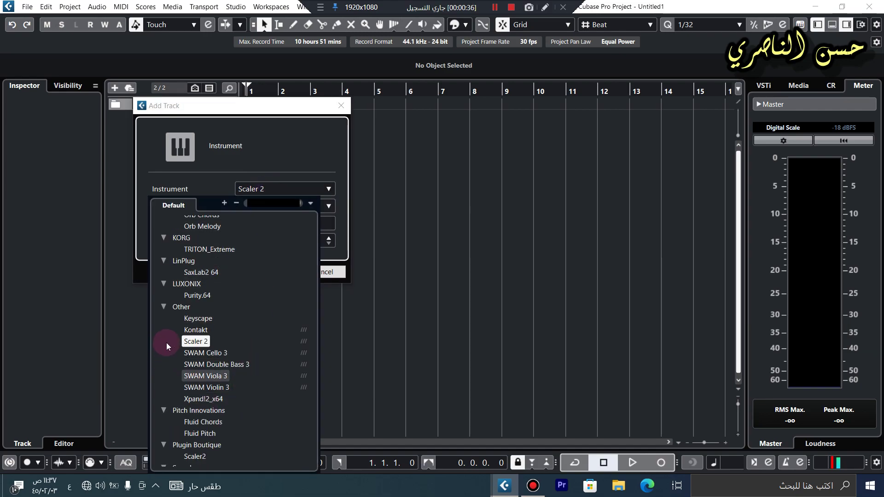
pyautogui.click(192, 331)
pyautogui.click(274, 276)
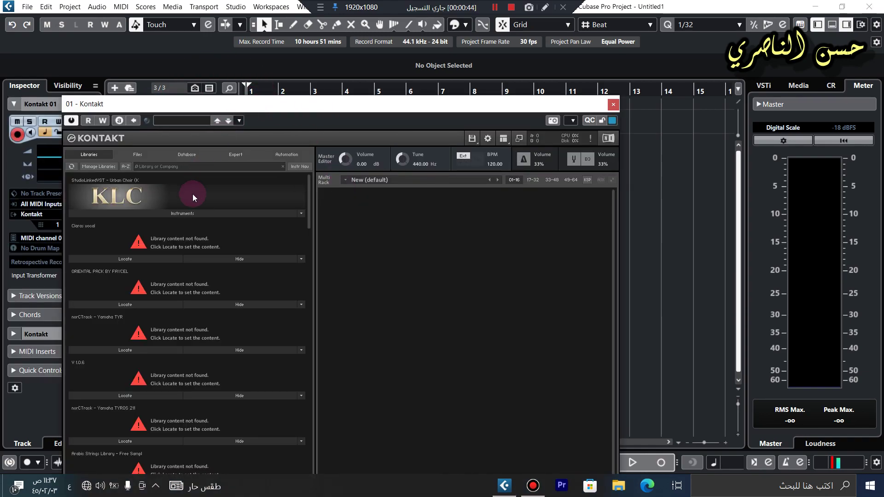
# - Look through Kontakt's library list down to its last entries and back up to the Avatar Rhodes banner
pyautogui.moveTo(200, 113); pyautogui.dragTo(210, 19)
pyautogui.scroll(-3, 324, 139)
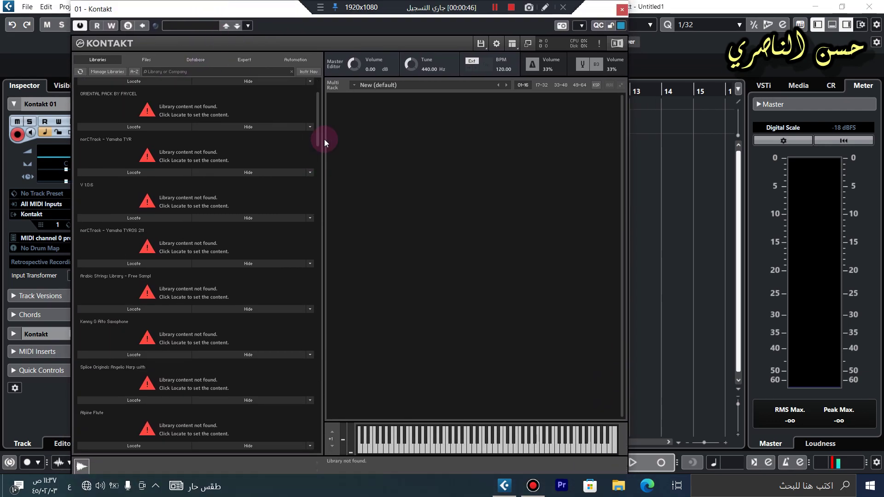
pyautogui.moveTo(319, 134); pyautogui.dragTo(346, 440)
pyautogui.click(332, 447)
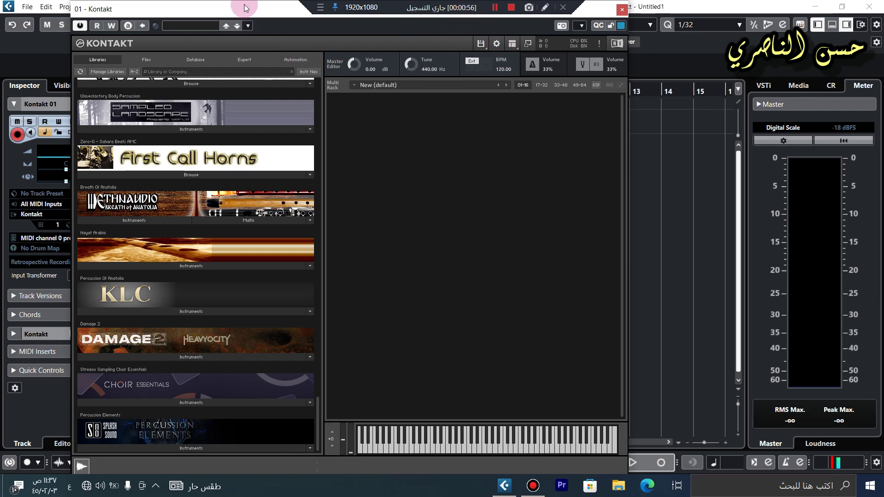
pyautogui.moveTo(284, 9); pyautogui.dragTo(283, 18)
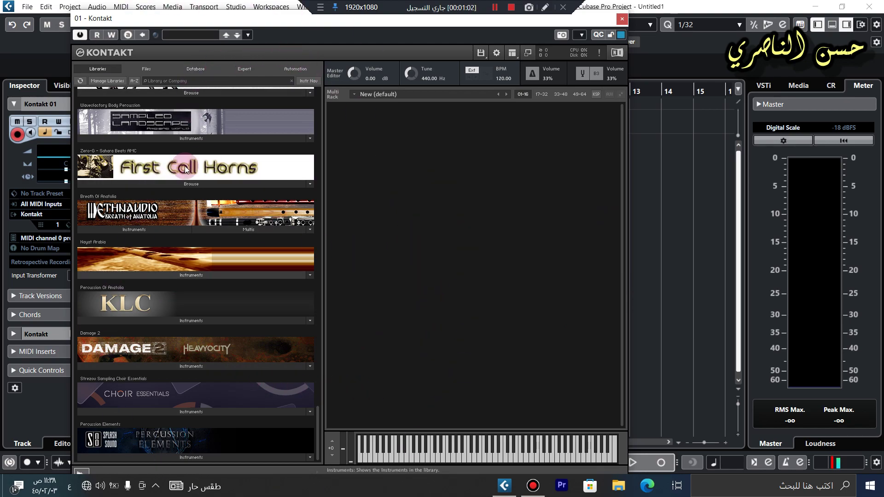
pyautogui.scroll(3, 190, 372)
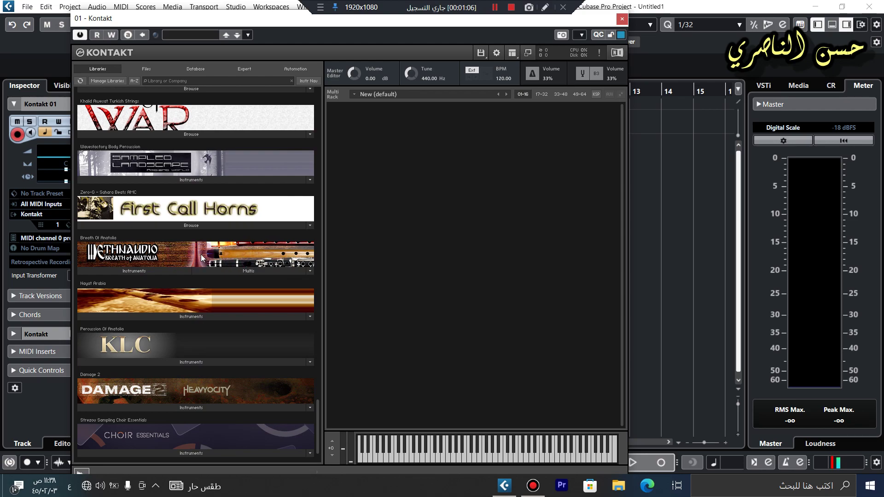
pyautogui.scroll(3, 201, 254)
pyautogui.scroll(2, 236, 197)
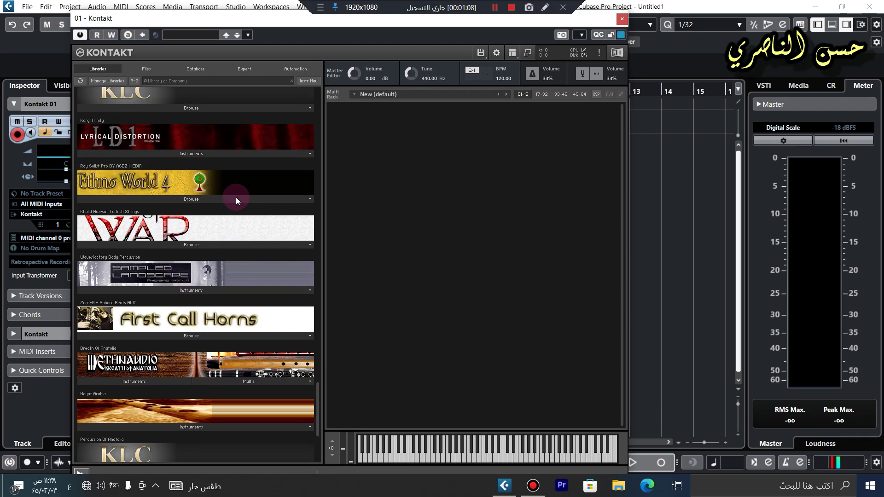
pyautogui.scroll(3, 220, 207)
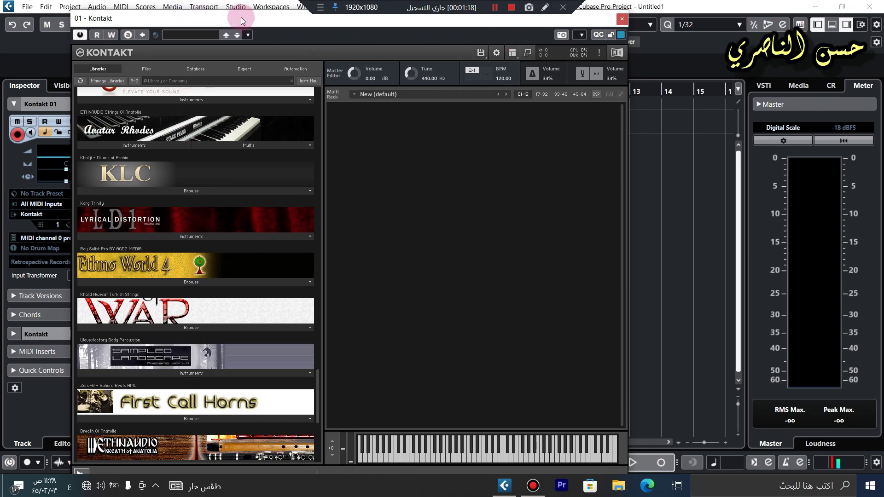
# - Uncover the desktop by restoring down the project window, and launch the Add Library shortcut
pyautogui.moveTo(221, 19); pyautogui.dragTo(409, 69)
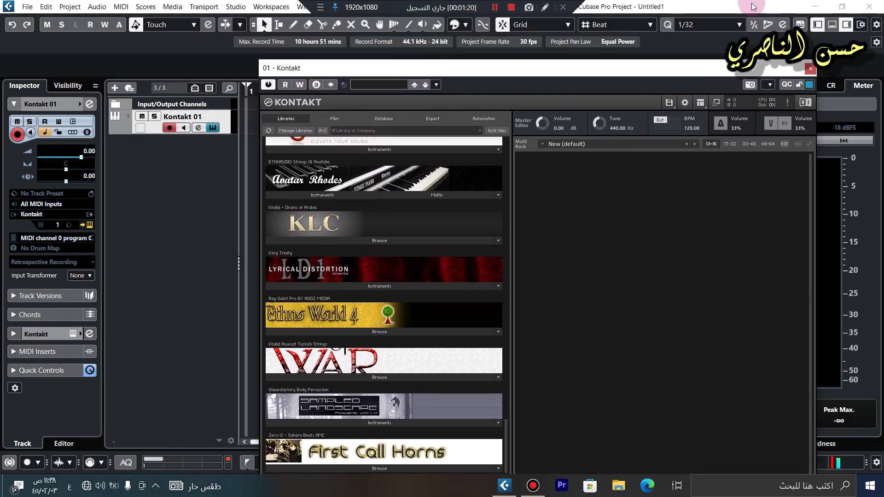
pyautogui.doubleClick(782, 7)
pyautogui.moveTo(782, 8); pyautogui.dragTo(748, 141)
pyautogui.click(163, 75)
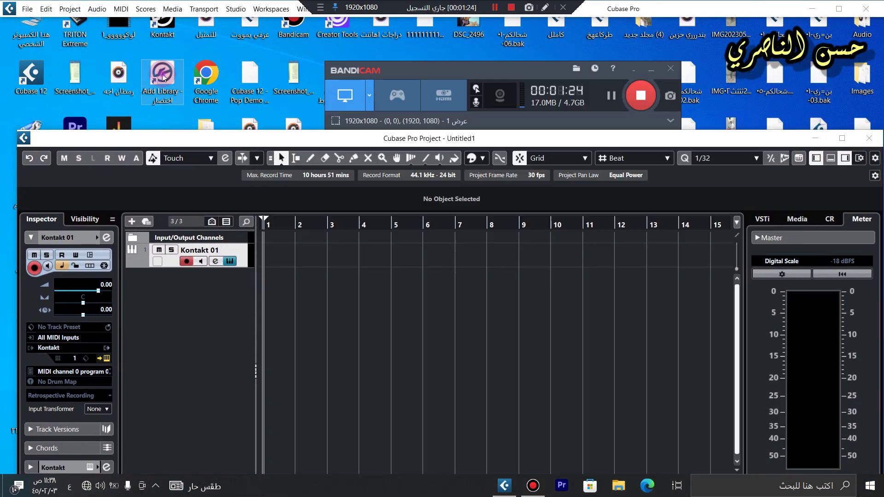
pyautogui.doubleClick(162, 74)
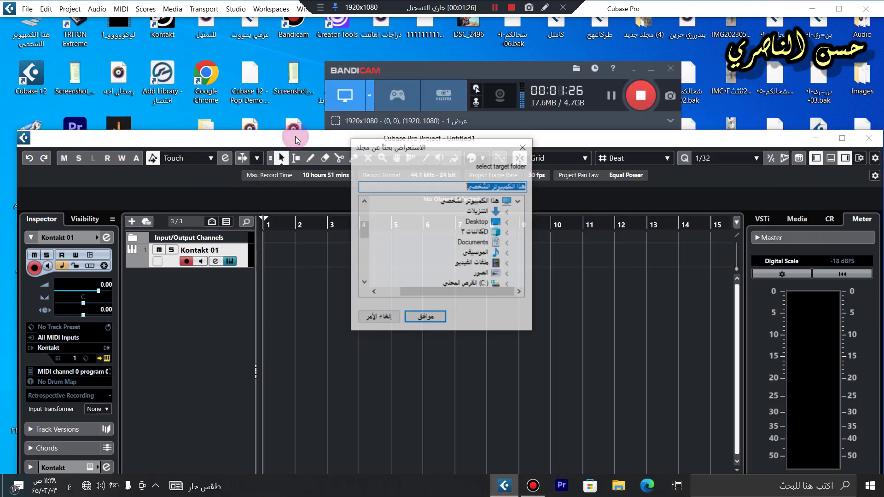
# - Bring back the maximized Cubase project, look through the folders in the target folder dialog, and cancel it
pyautogui.doubleClick(289, 136)
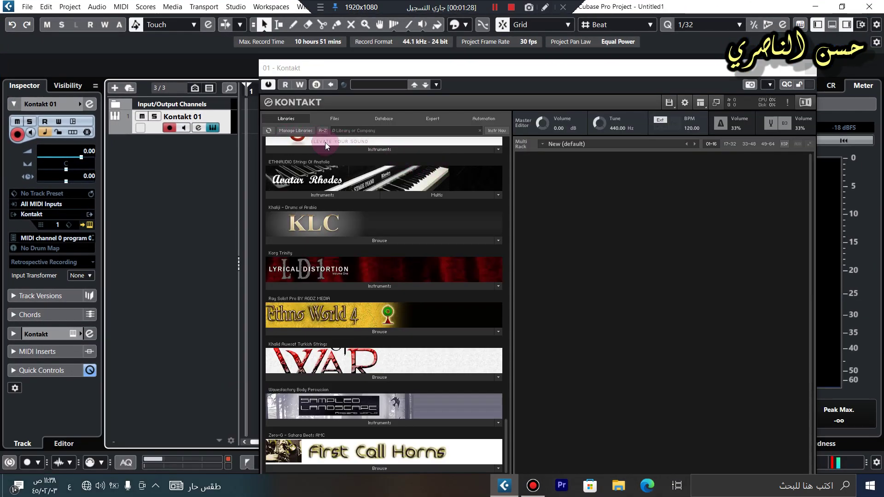
pyautogui.click(504, 481)
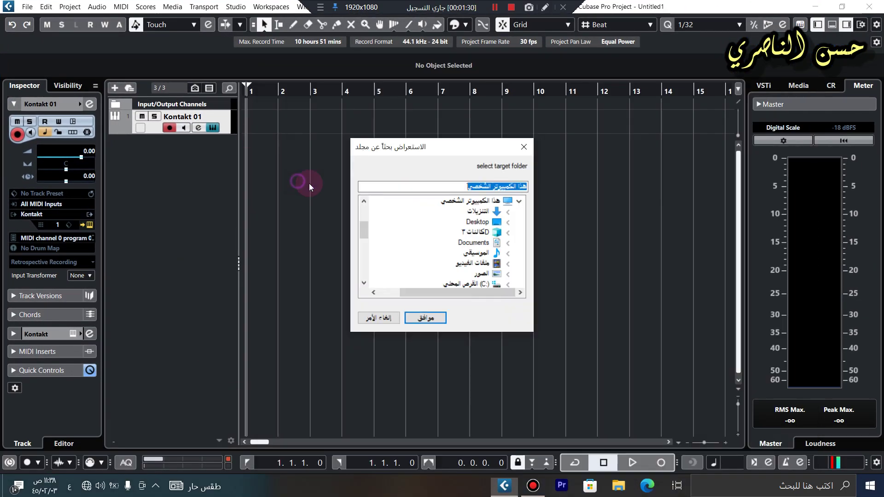
pyautogui.moveTo(458, 146); pyautogui.dragTo(383, 139)
pyautogui.scroll(-5, 405, 257)
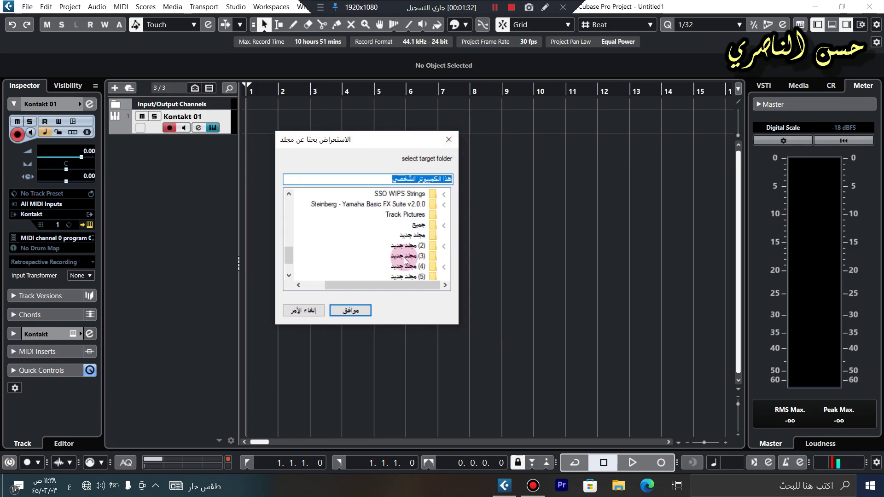
pyautogui.click(303, 310)
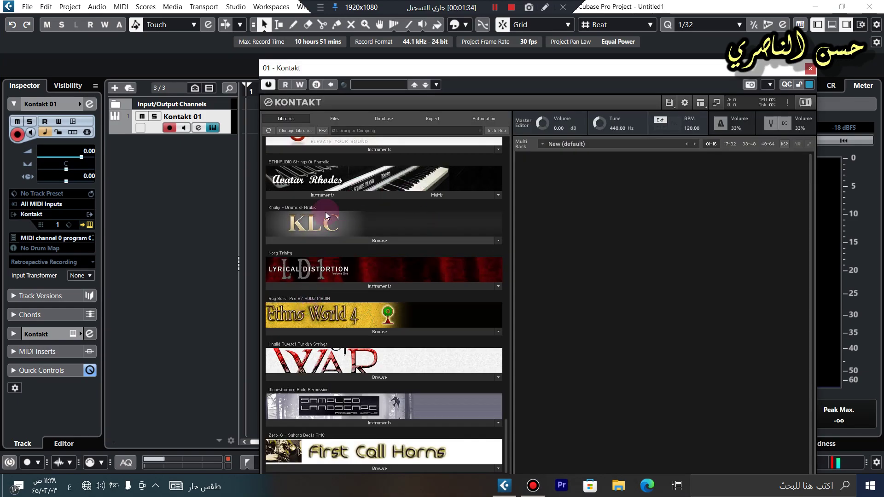
# - Examine the libraries in Kontakt's list between Cantus and Percussion Elements
pyautogui.moveTo(403, 70); pyautogui.dragTo(350, 10)
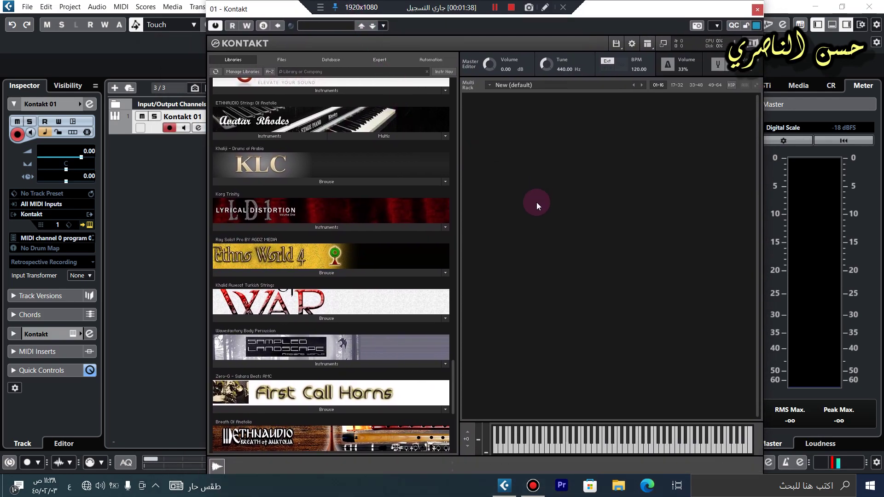
pyautogui.scroll(-1, 455, 168)
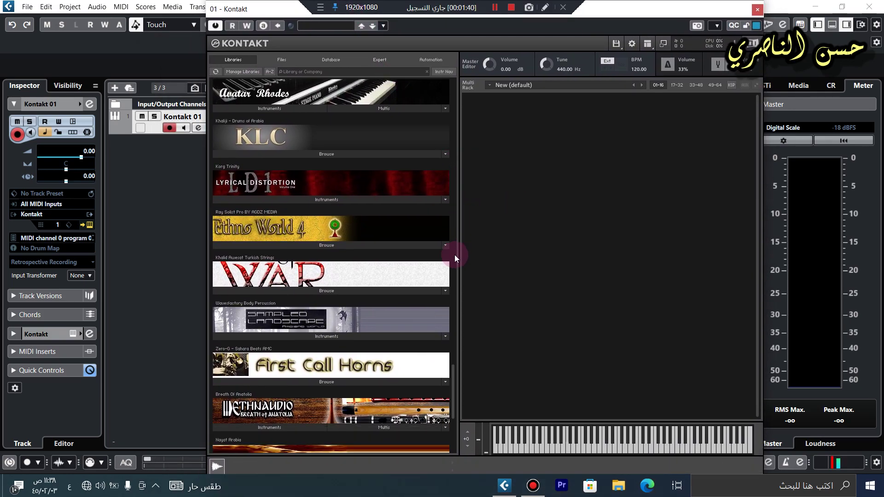
pyautogui.scroll(5, 454, 378)
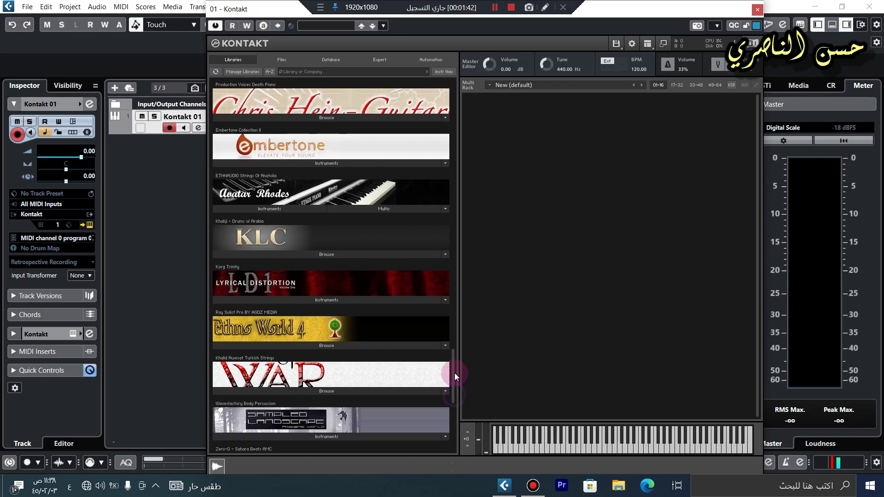
pyautogui.scroll(-9, 458, 375)
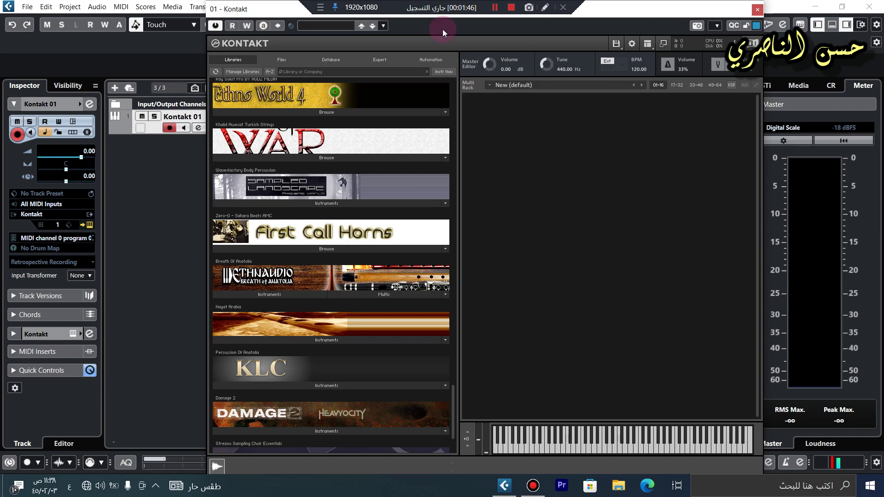
pyautogui.moveTo(243, 10); pyautogui.dragTo(212, 29)
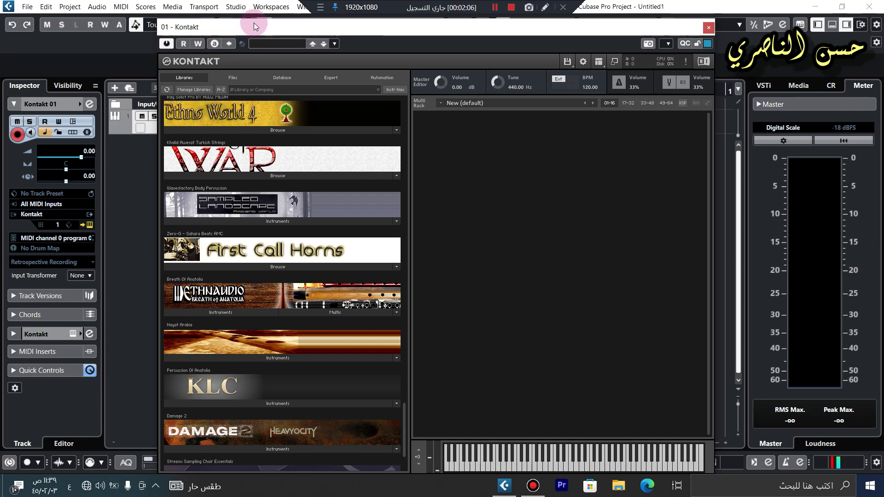
pyautogui.moveTo(405, 420); pyautogui.dragTo(417, 321)
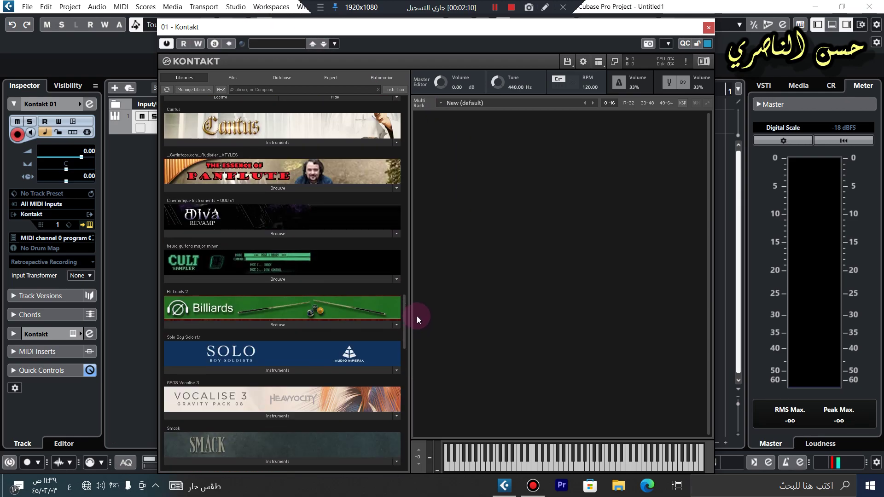
pyautogui.scroll(4, 395, 332)
pyautogui.scroll(3, 395, 331)
pyautogui.scroll(-15, 395, 233)
pyautogui.scroll(7, 401, 177)
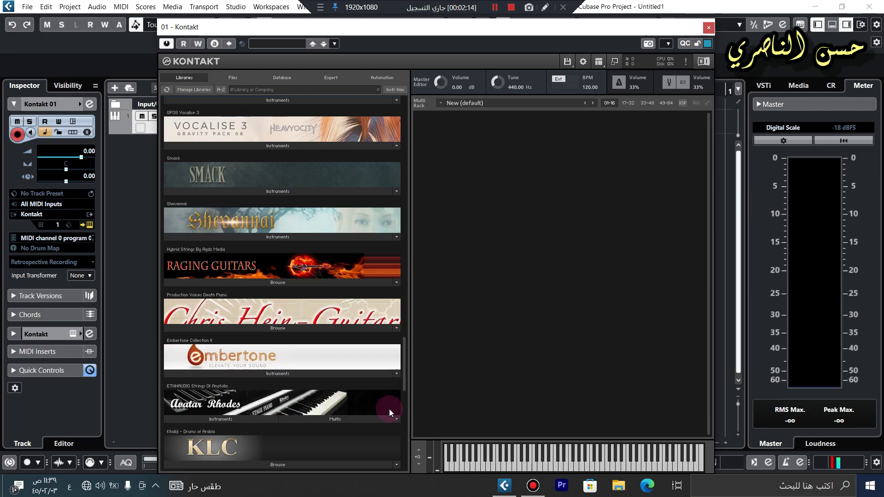
pyautogui.scroll(-5, 388, 407)
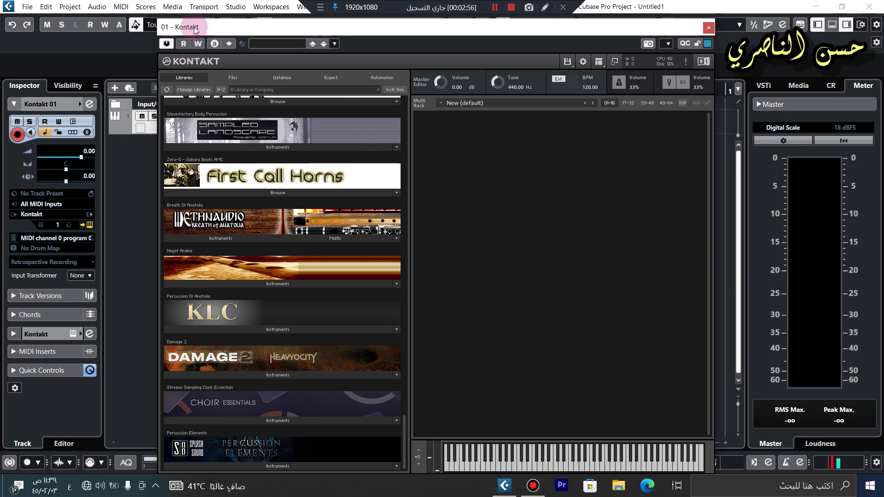
pyautogui.moveTo(192, 28); pyautogui.dragTo(181, 21)
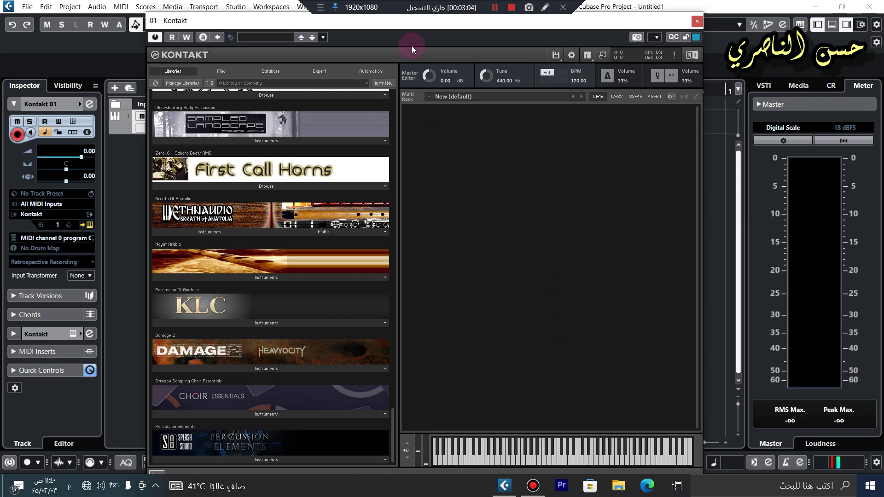
pyautogui.moveTo(423, 32); pyautogui.dragTo(421, 35)
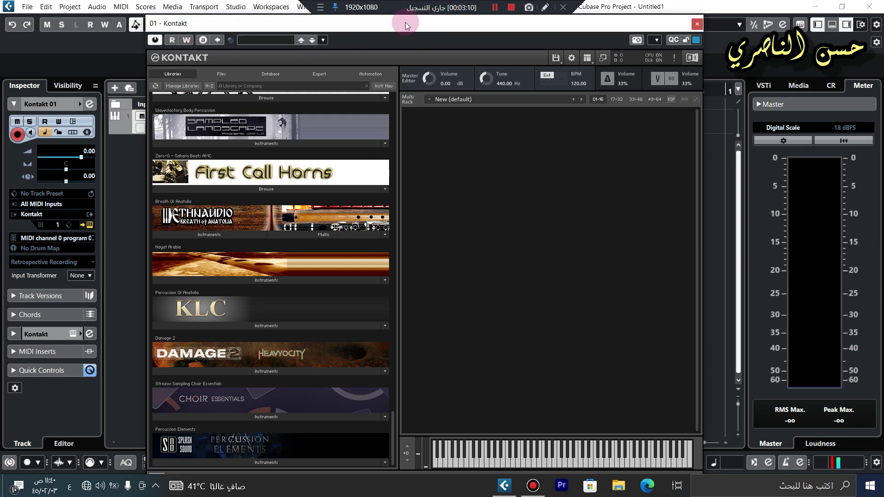
pyautogui.moveTo(199, 25)
pyautogui.mouseDown()
pyautogui.moveTo(125, 40)
pyautogui.moveTo(197, 27)
pyautogui.mouseUp()
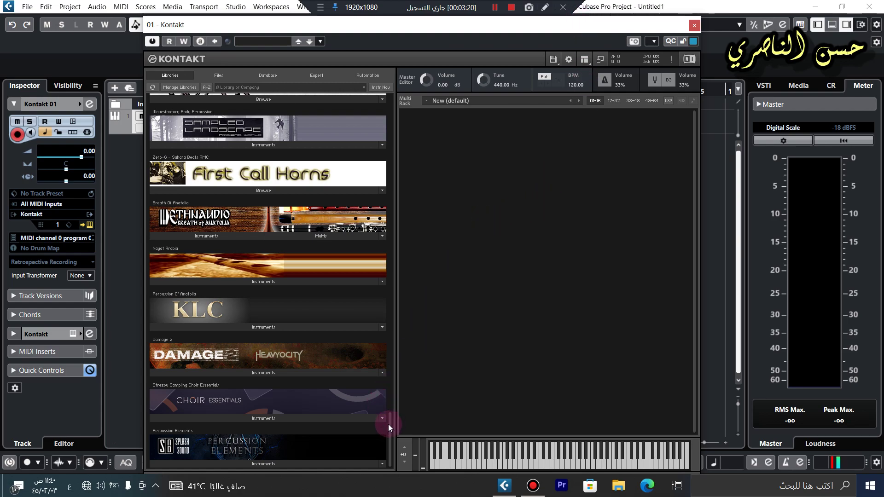
pyautogui.moveTo(389, 428); pyautogui.dragTo(415, 457)
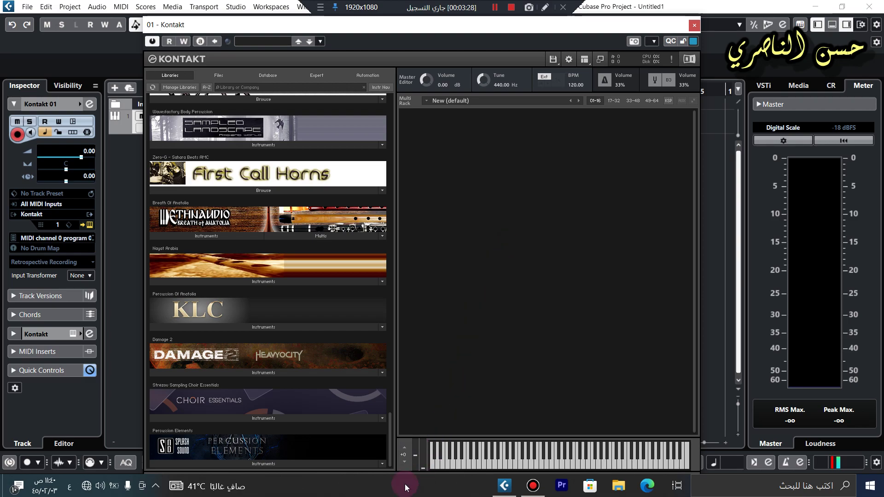
pyautogui.moveTo(390, 447); pyautogui.dragTo(385, 395)
pyautogui.scroll(2, 383, 389)
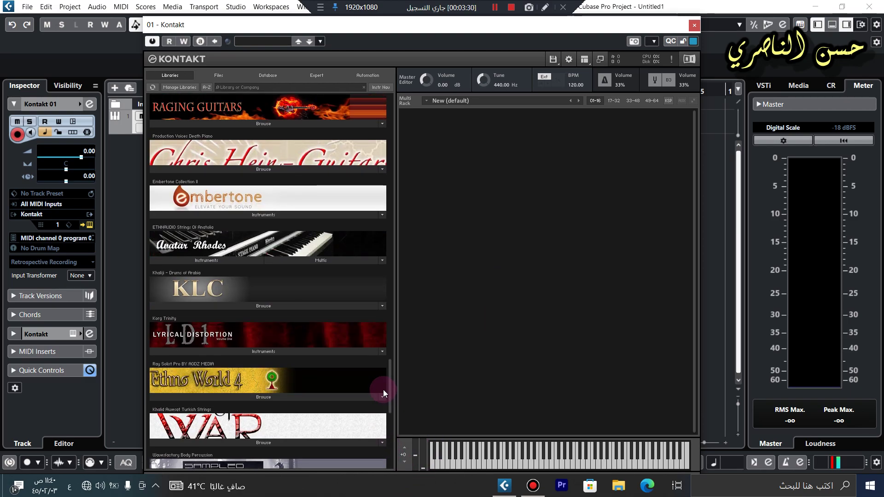
pyautogui.moveTo(389, 388); pyautogui.dragTo(397, 455)
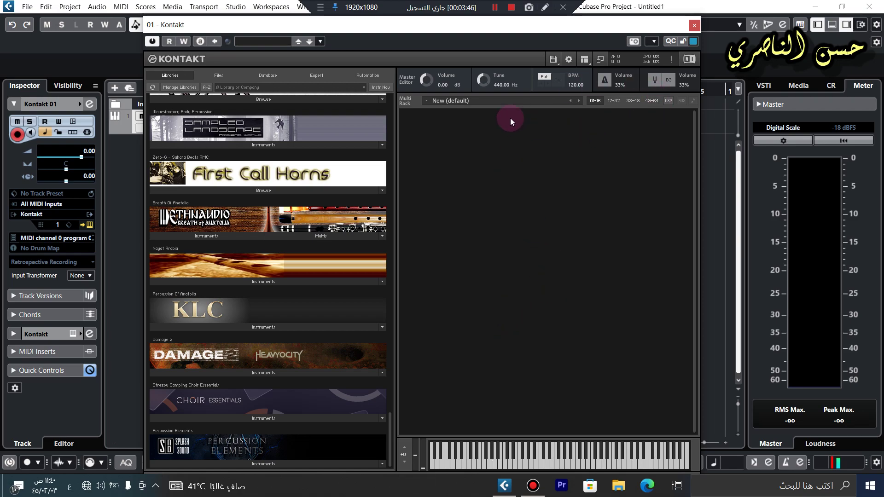
pyautogui.moveTo(225, 26); pyautogui.dragTo(226, 35)
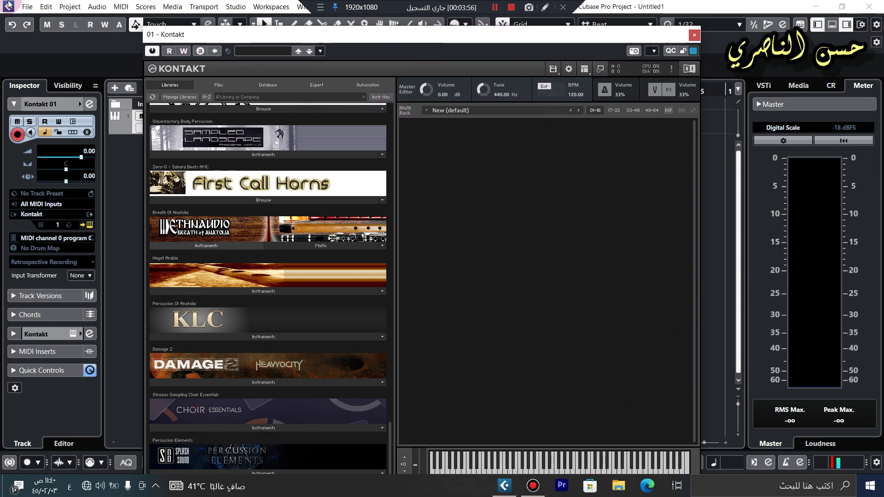
pyautogui.click(611, 373)
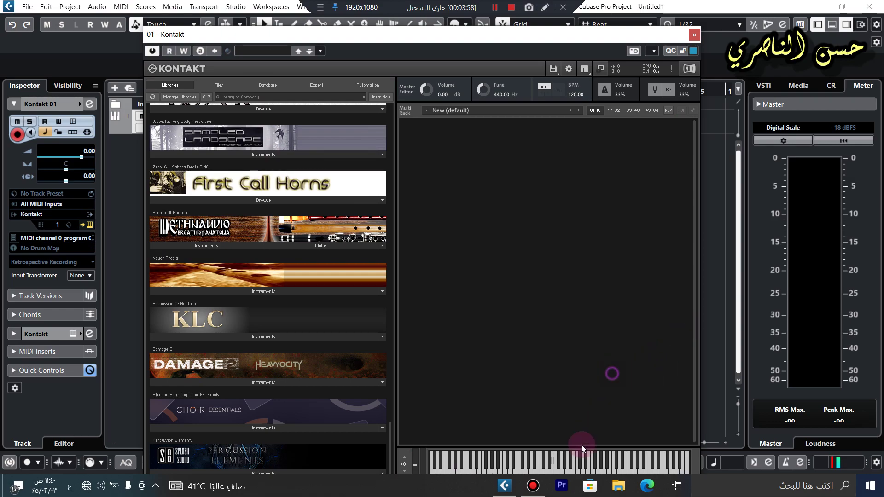
pyautogui.click(542, 471)
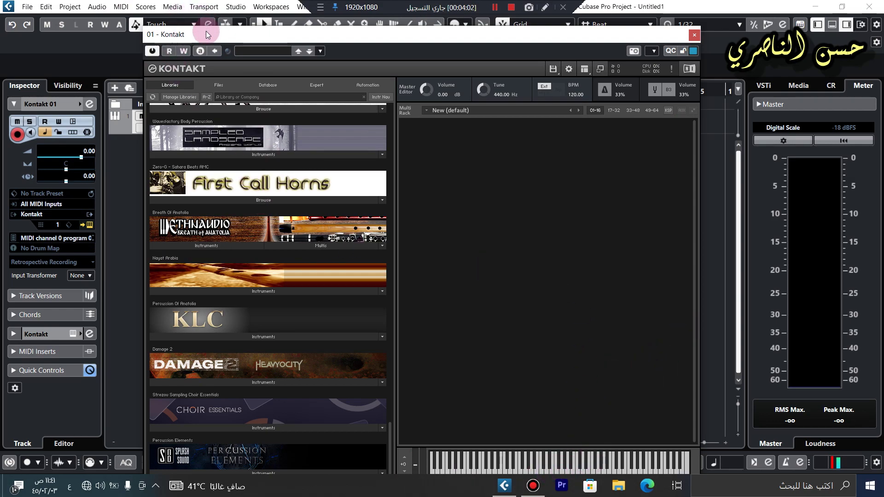
# - Move the Kontakt window up so its whole height fits the screen, and examine the library list between Solo Boy Soloists and Percussion Elements
pyautogui.moveTo(207, 33); pyautogui.dragTo(198, 12)
pyautogui.click(147, 14)
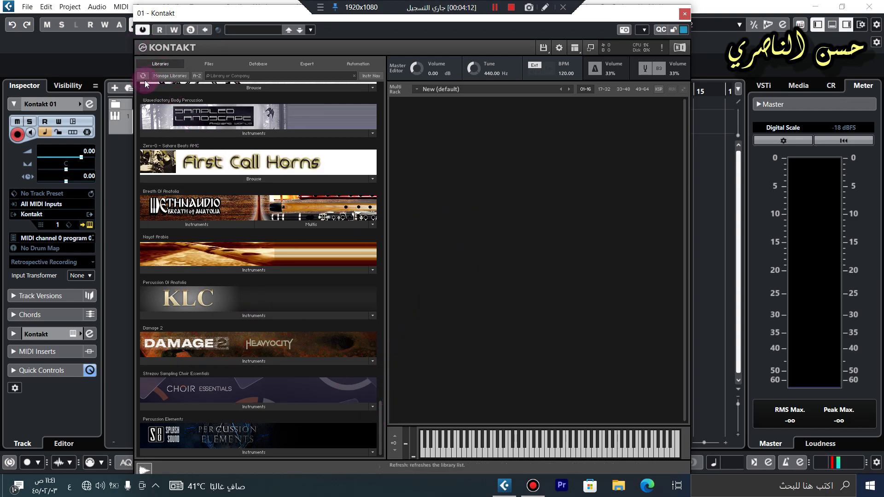
pyautogui.moveTo(380, 438); pyautogui.dragTo(377, 383)
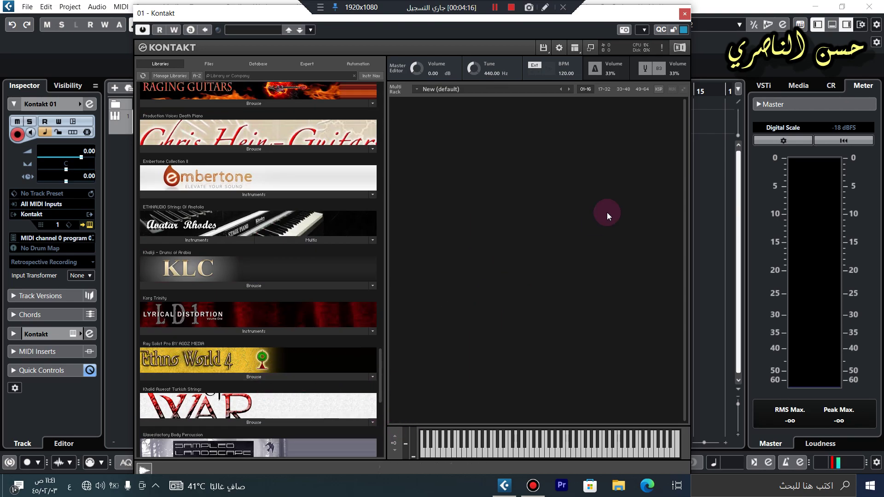
pyautogui.click(491, 348)
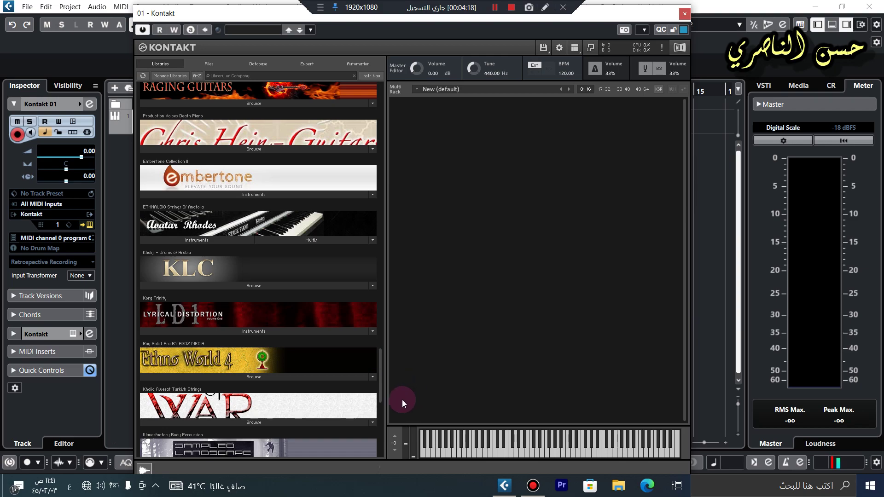
pyautogui.moveTo(380, 377); pyautogui.dragTo(377, 342)
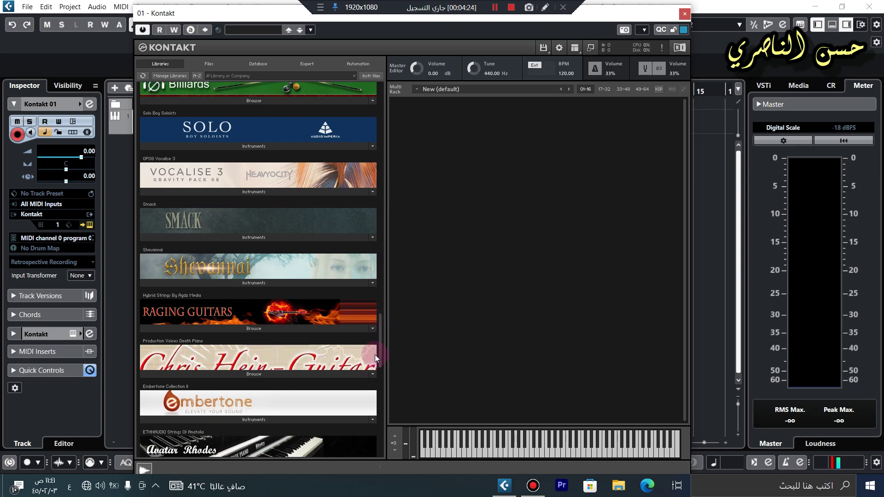
pyautogui.moveTo(380, 347); pyautogui.dragTo(422, 407)
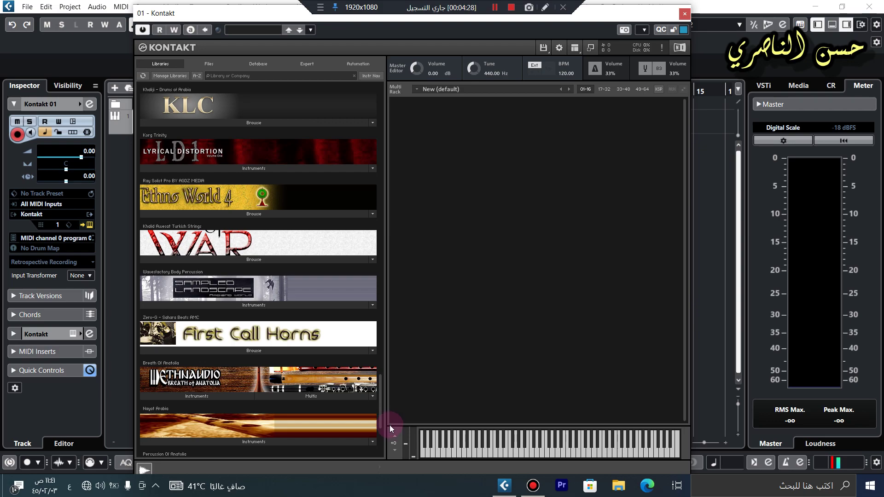
pyautogui.click(382, 448)
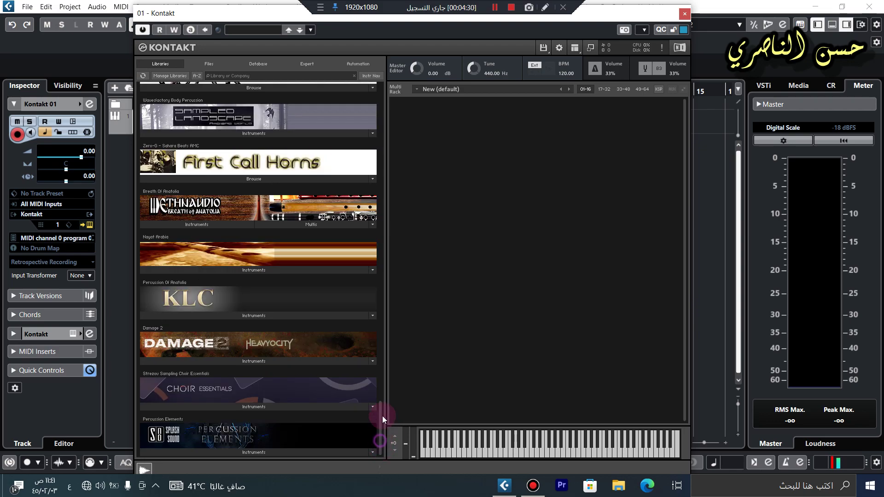
pyautogui.scroll(4, 383, 415)
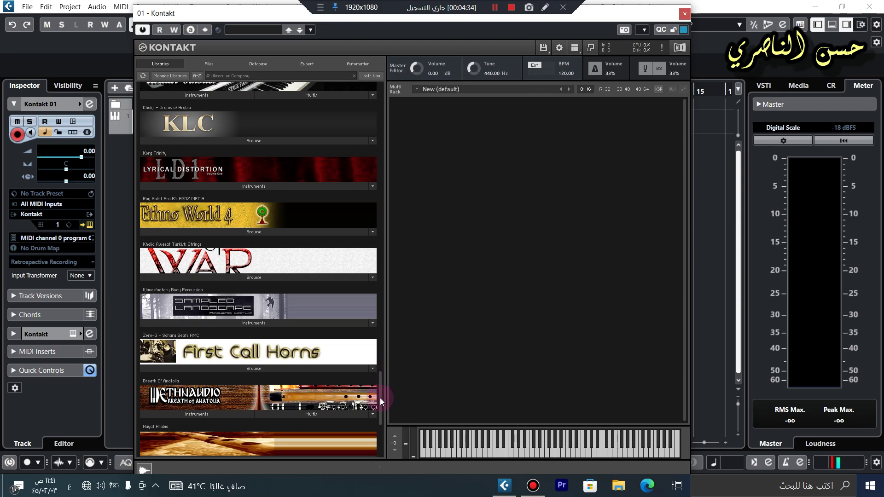
pyautogui.moveTo(381, 402); pyautogui.dragTo(385, 369)
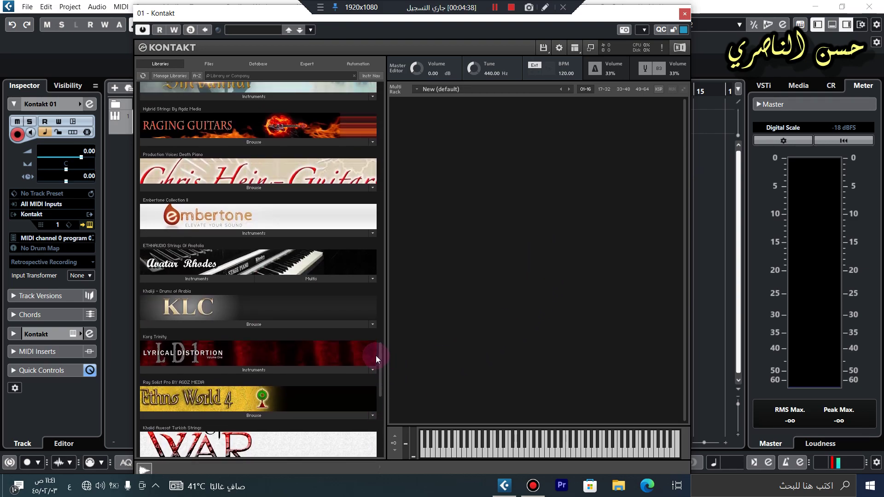
pyautogui.moveTo(383, 354); pyautogui.dragTo(379, 412)
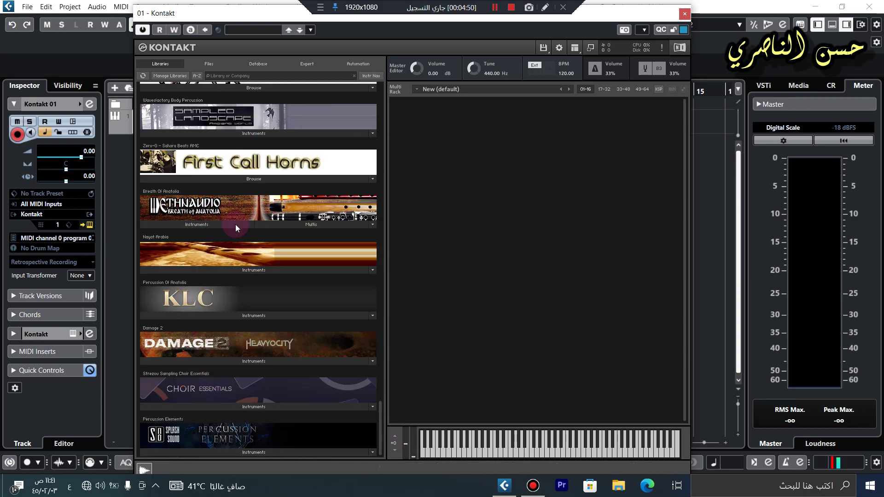
# - Load 03. Hi Percussion.nki from the Percussion Elements library into the rack and play one of its red loop keys
pyautogui.click(257, 453)
pyautogui.moveTo(171, 449); pyautogui.dragTo(531, 239)
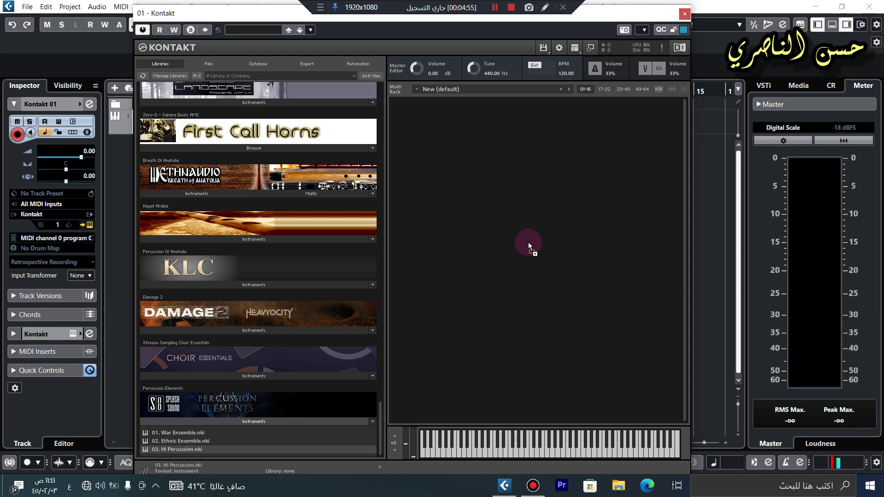
pyautogui.moveTo(529, 243); pyautogui.dragTo(528, 242)
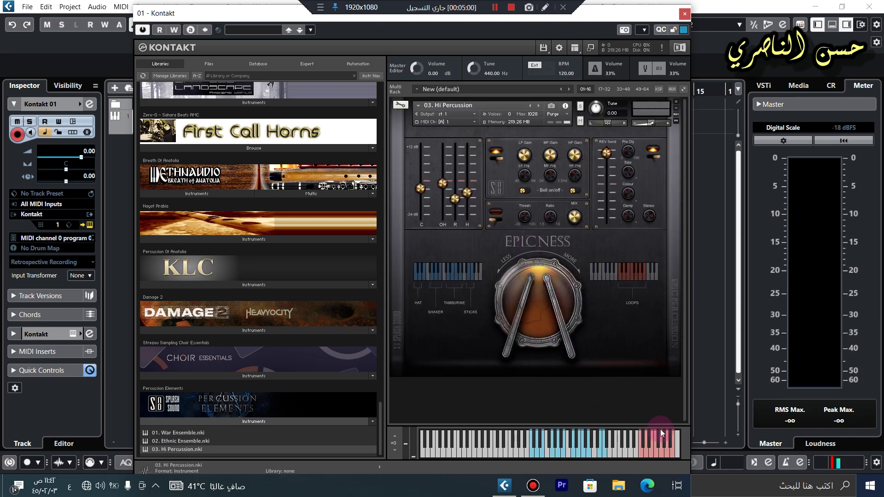
pyautogui.click(648, 455)
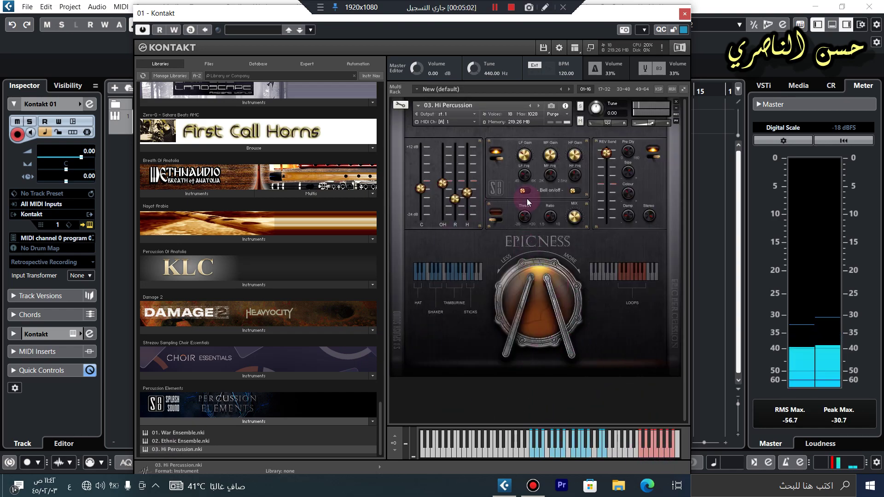
# - Load Mey E High.nki from the Breath Of Anatolia library in place of the Hi Percussion instrument
pyautogui.scroll(1, 226, 280)
pyautogui.scroll(-1, 226, 280)
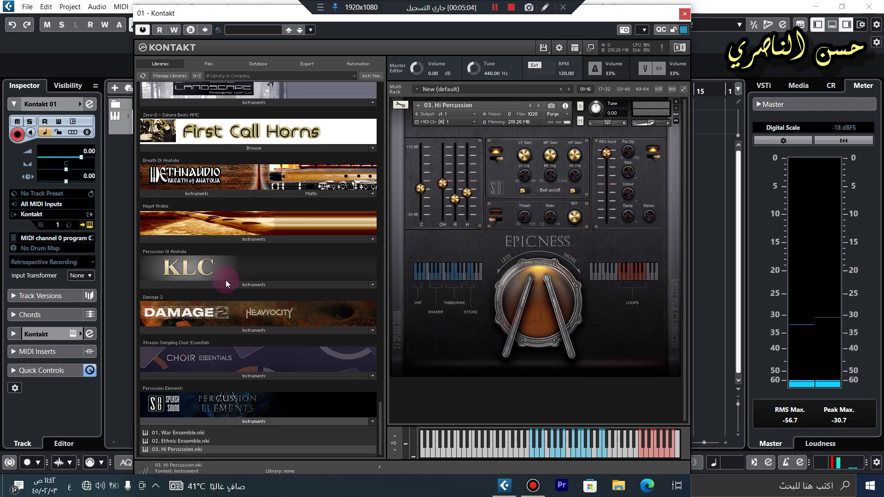
pyautogui.scroll(3, 226, 280)
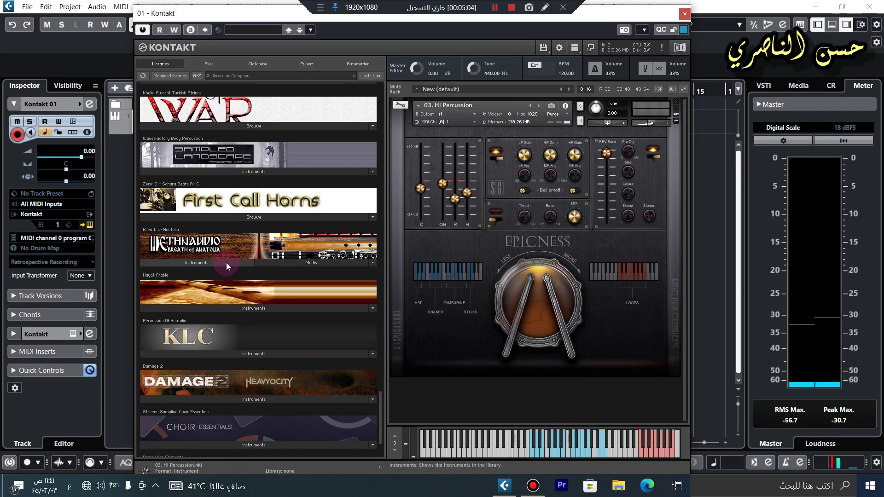
pyautogui.click(191, 261)
pyautogui.moveTo(184, 300); pyautogui.dragTo(535, 286)
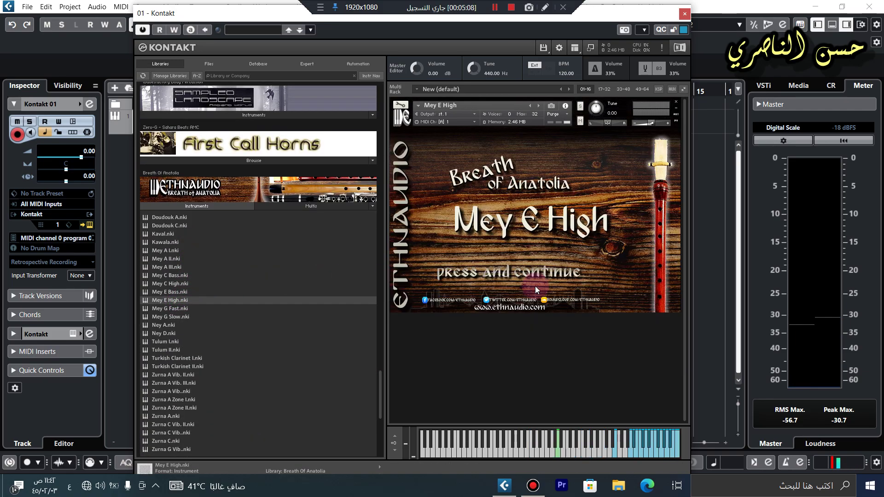
# - Audition the Mey E High instrument by playing several notes in the blue high range of the on-screen keyboard
pyautogui.click(654, 457)
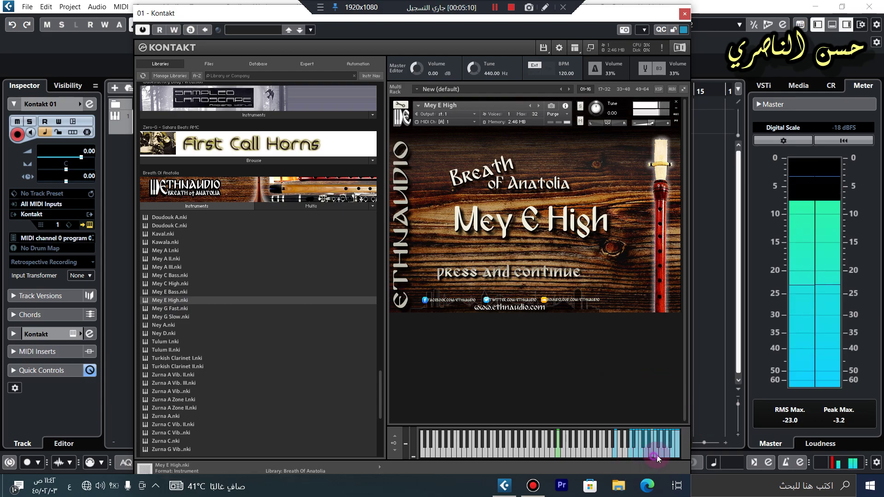
pyautogui.click(649, 454)
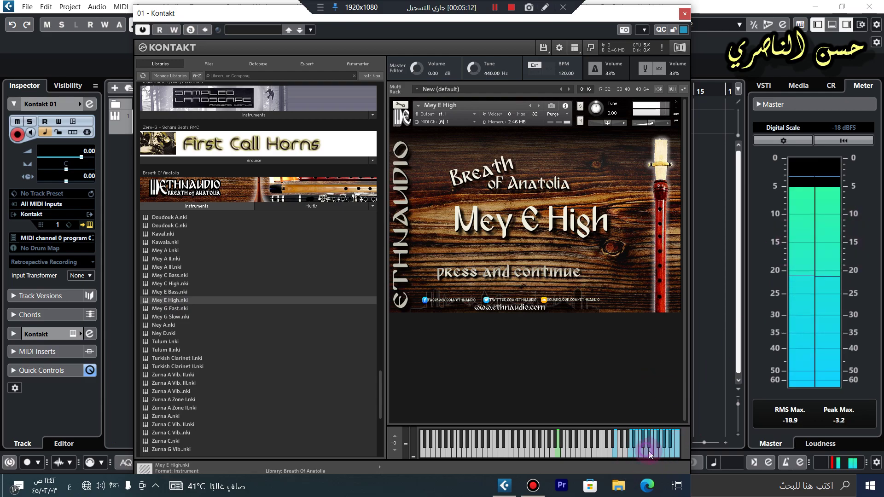
pyautogui.click(640, 455)
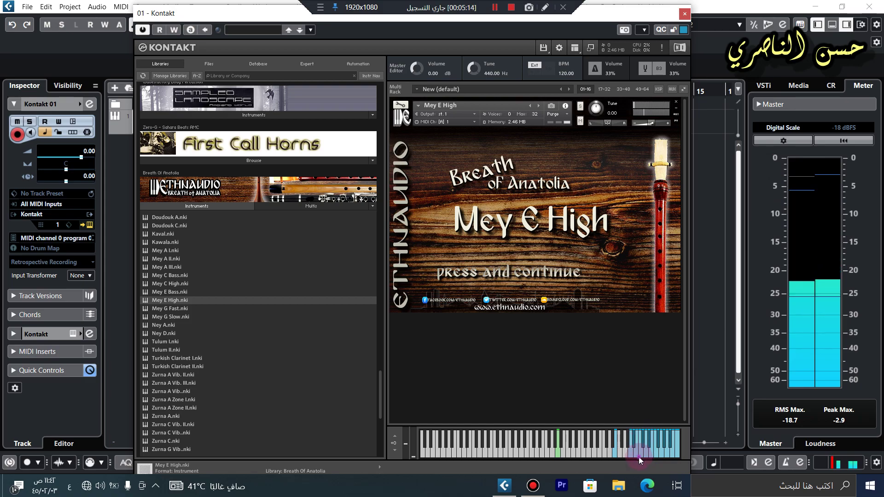
pyautogui.click(647, 456)
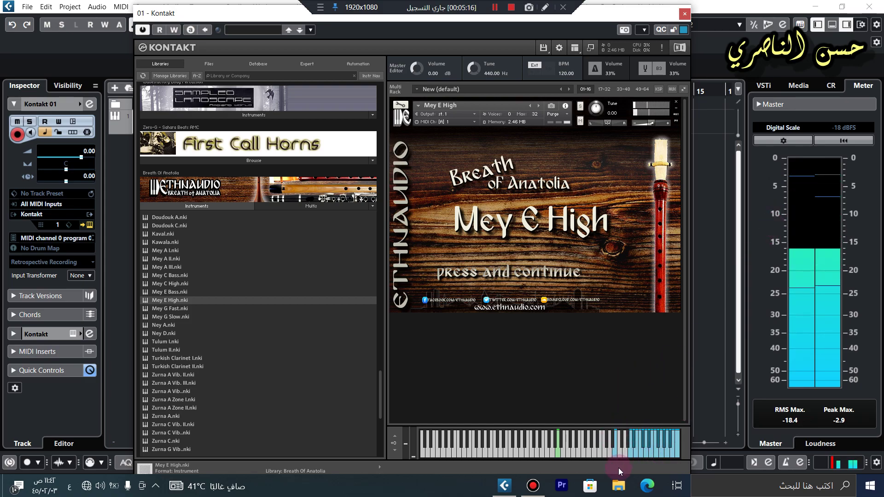
pyautogui.click(637, 455)
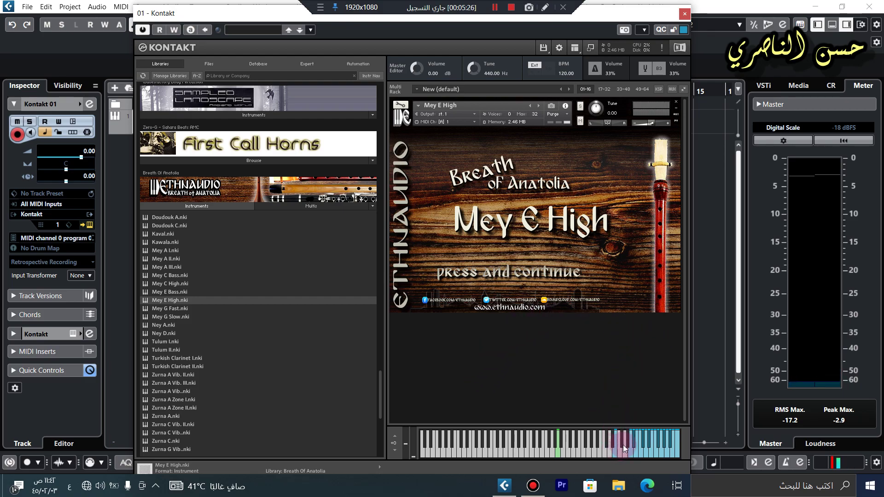
pyautogui.click(630, 456)
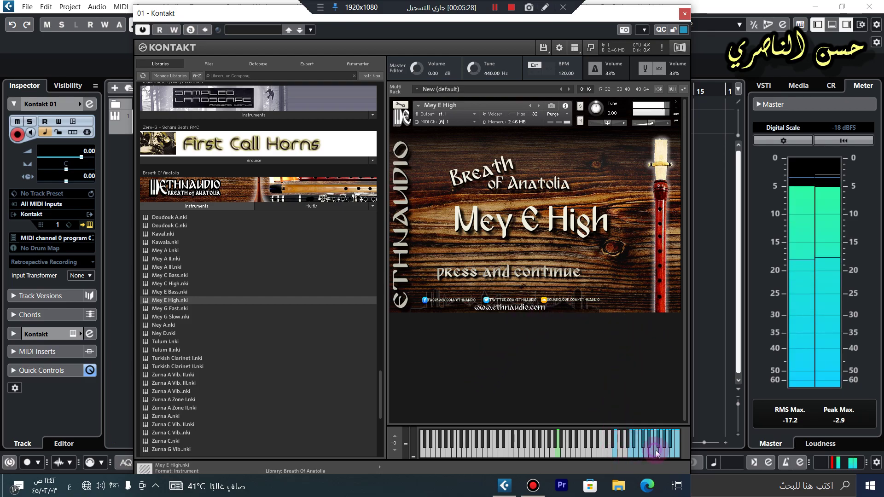